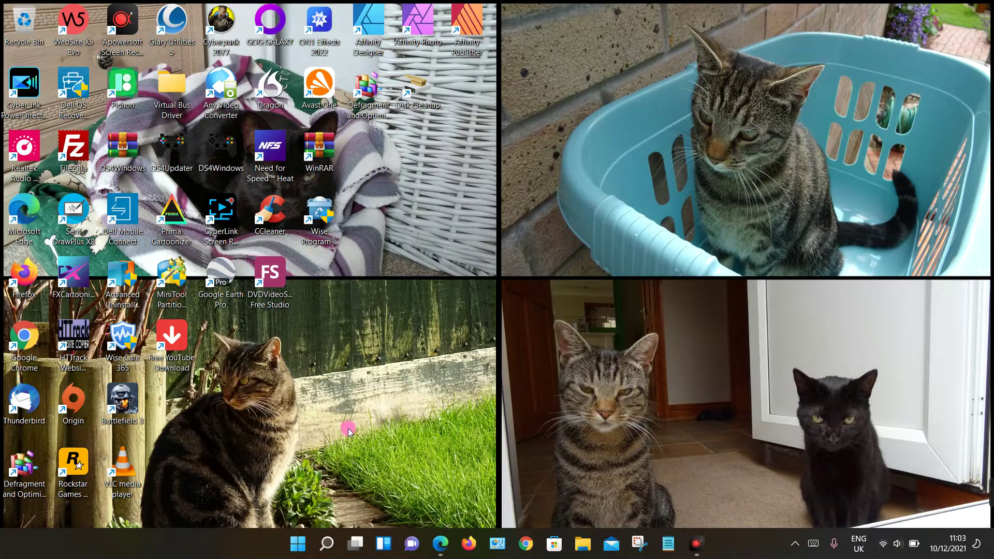
- Launch File Explorer from the Win+X menu, showing Quick access pinned folders and recent files
{"action": "right_click", "coordinate": [298, 544]}
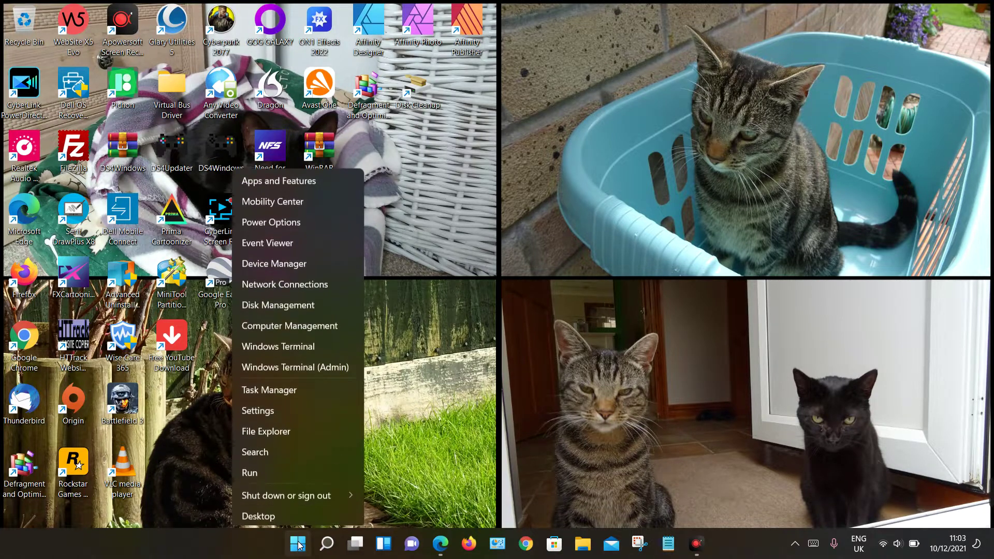
{"action": "left_click", "coordinate": [290, 432]}
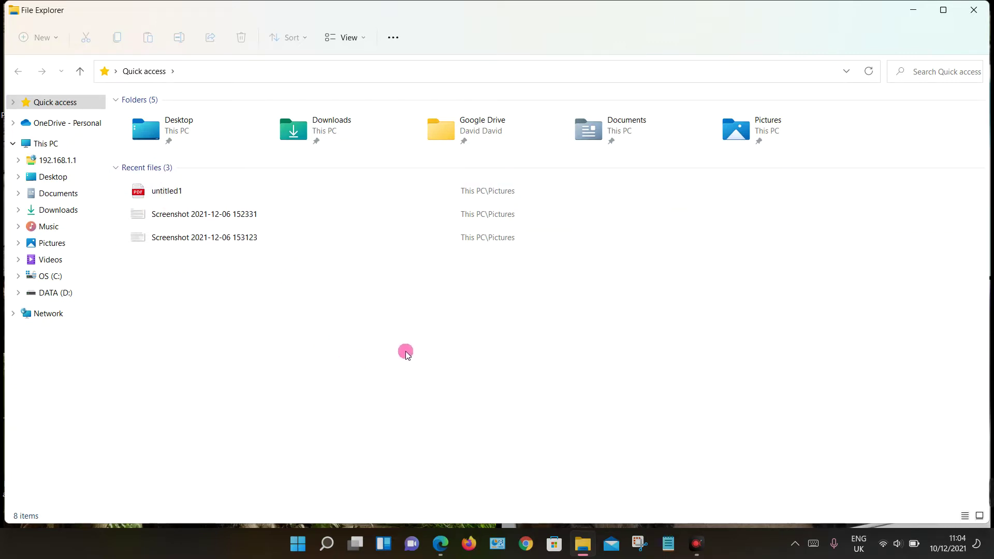
- Open Folder Options from the command bar's See more menu
{"action": "left_click", "coordinate": [393, 39]}
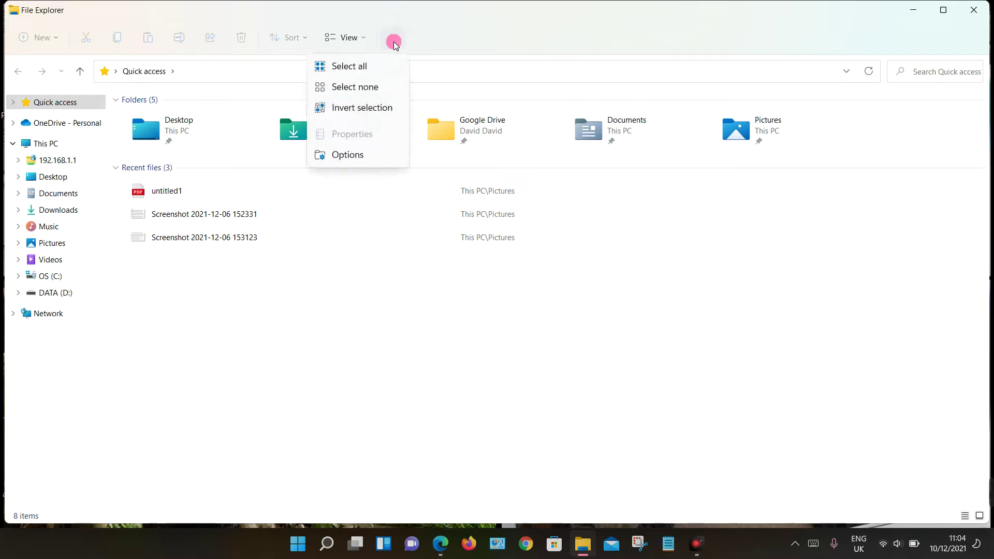
{"action": "left_click", "coordinate": [359, 154]}
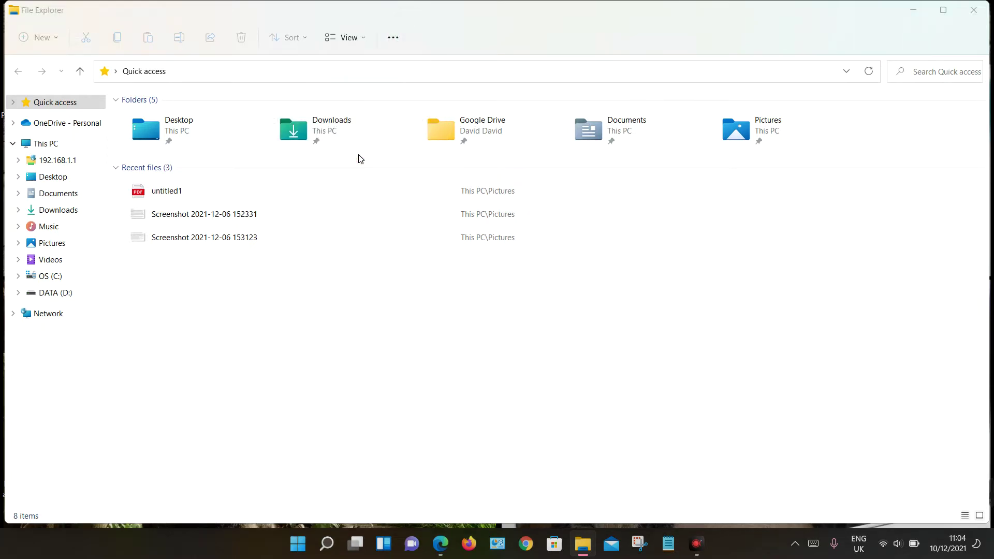
- Centre the Folder Options dialog and clear the File Explorer history
{"action": "left_click_drag", "start_coordinate": [200, 118], "coordinate": [522, 140]}
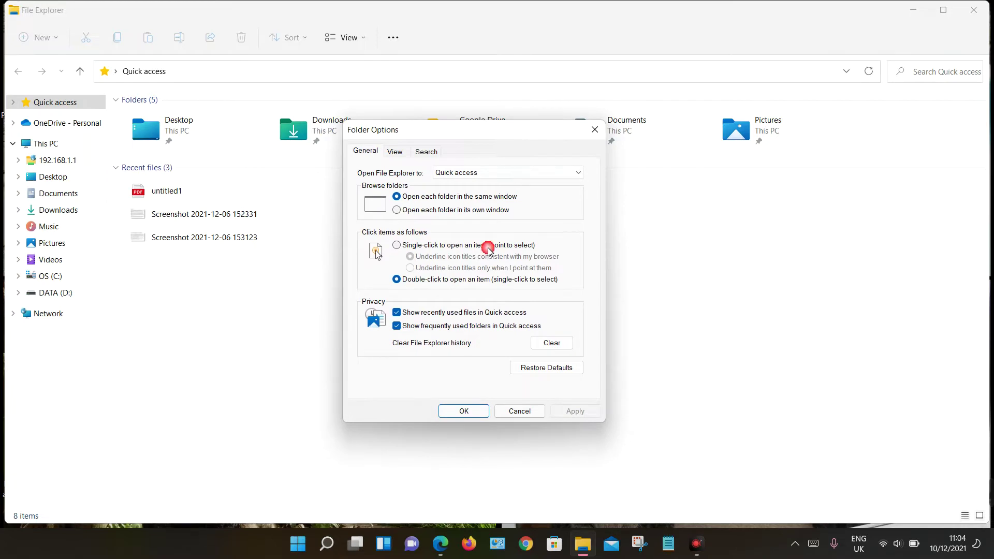
{"action": "left_click", "coordinate": [552, 344]}
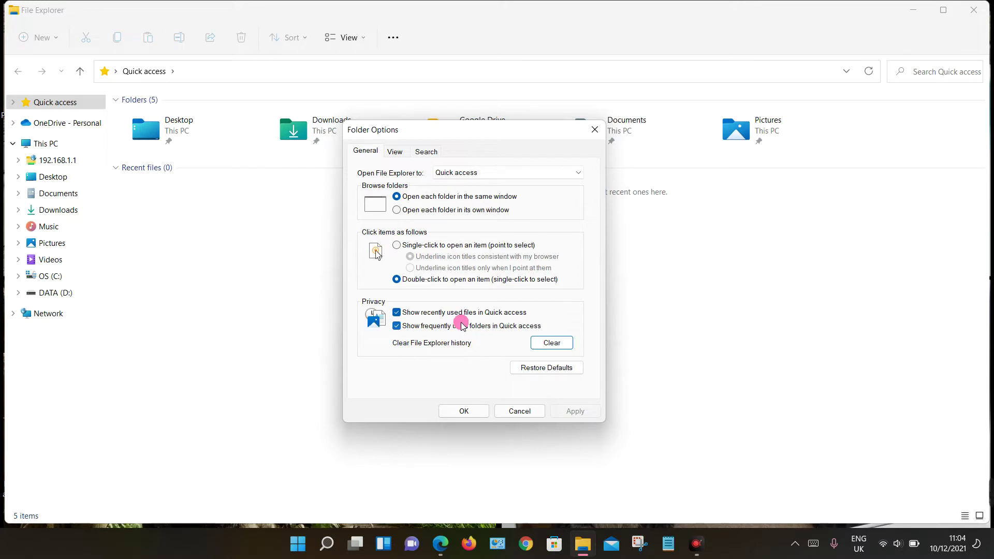
- Untick 'Show recently used files in Quick access', then apply and close Folder Options
{"action": "left_click", "coordinate": [397, 313]}
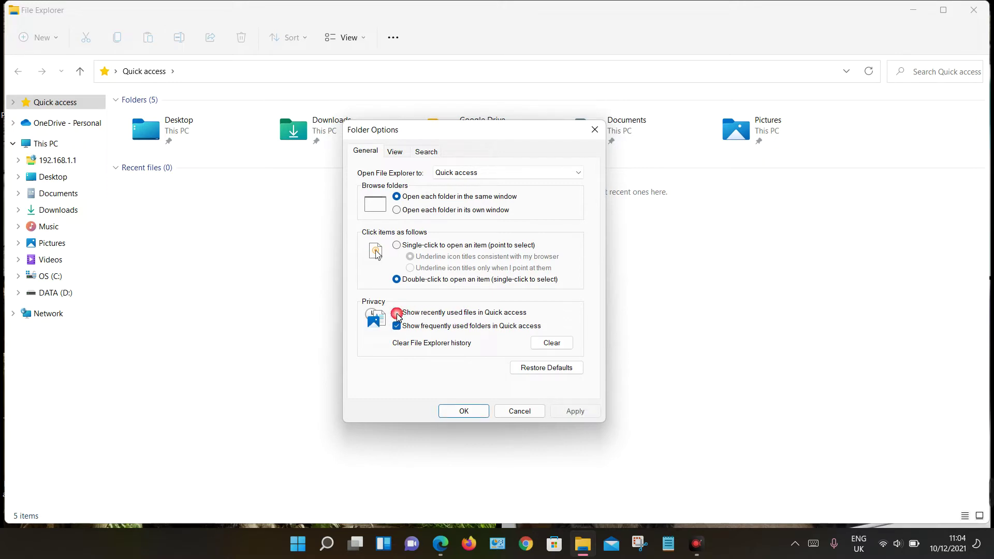
{"action": "left_click", "coordinate": [575, 411]}
{"action": "left_click", "coordinate": [466, 411]}
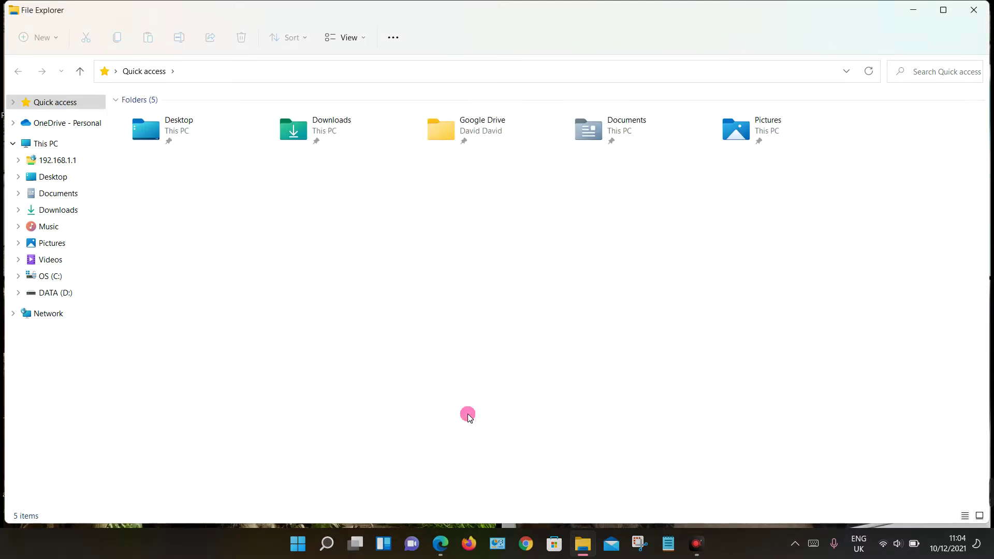